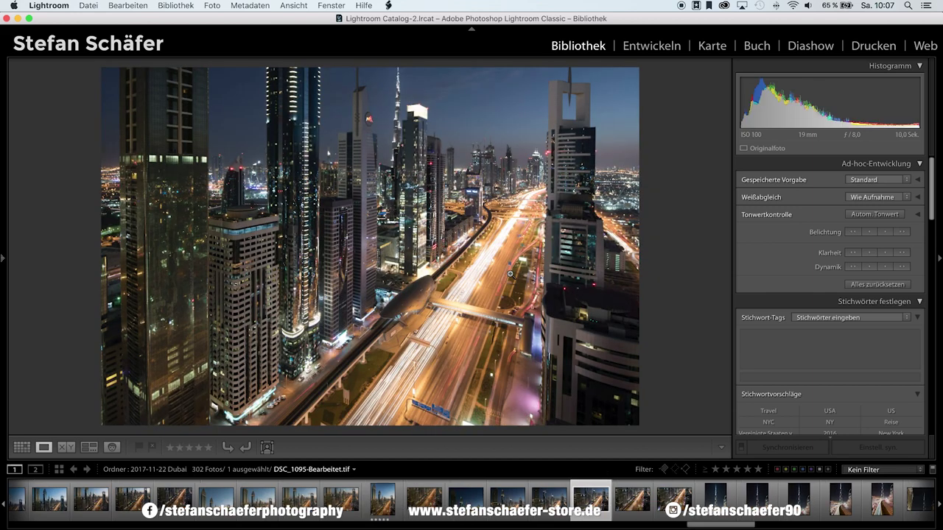
- Show the finished five-star skyline, then browse raw exposures DSC_1097, DSC_1099 and DSC_1098
click(257, 500)
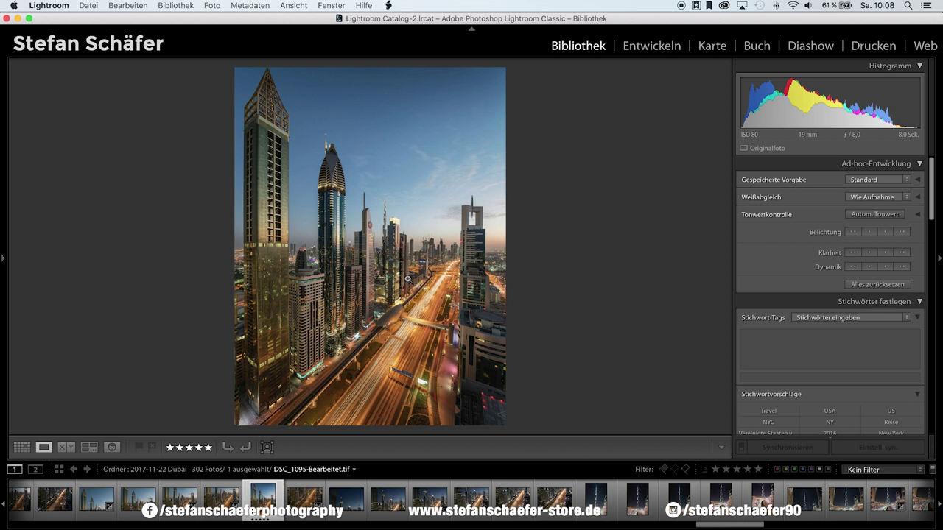
key(Right)
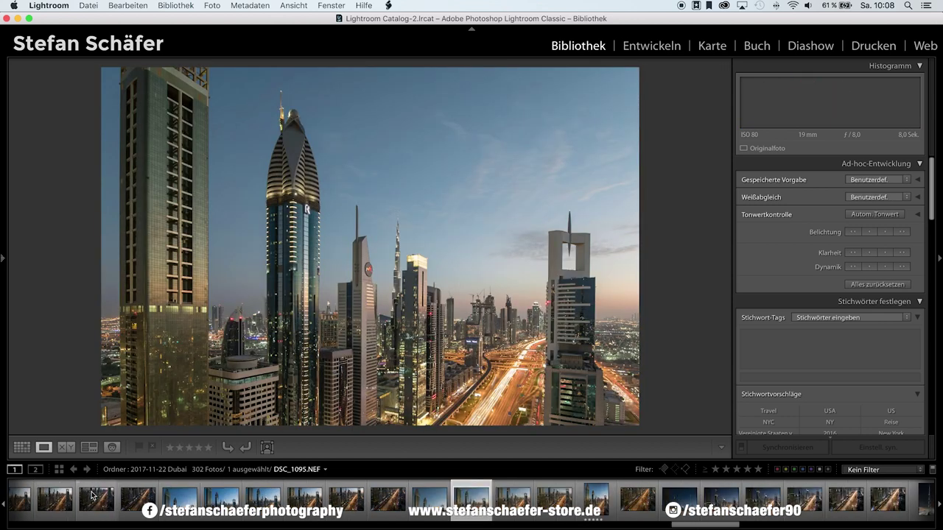
key(Right)
key(Right)
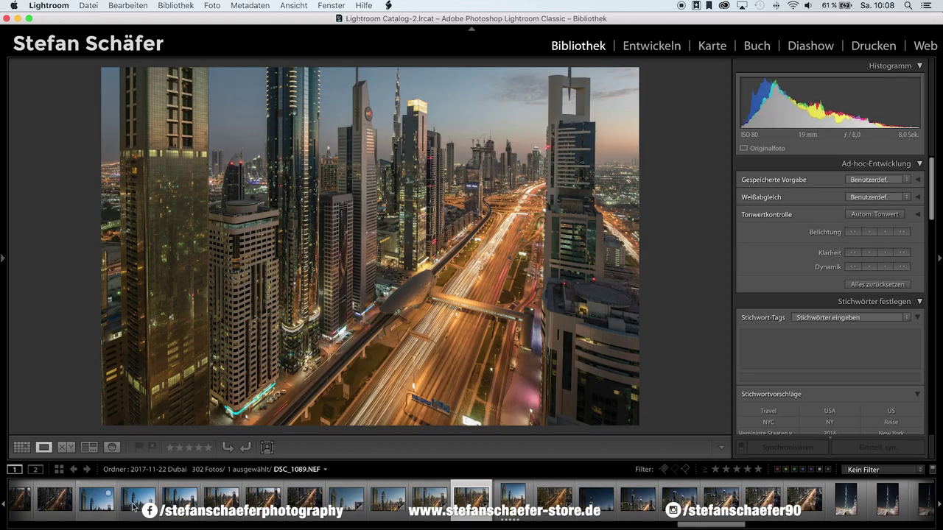
click(548, 500)
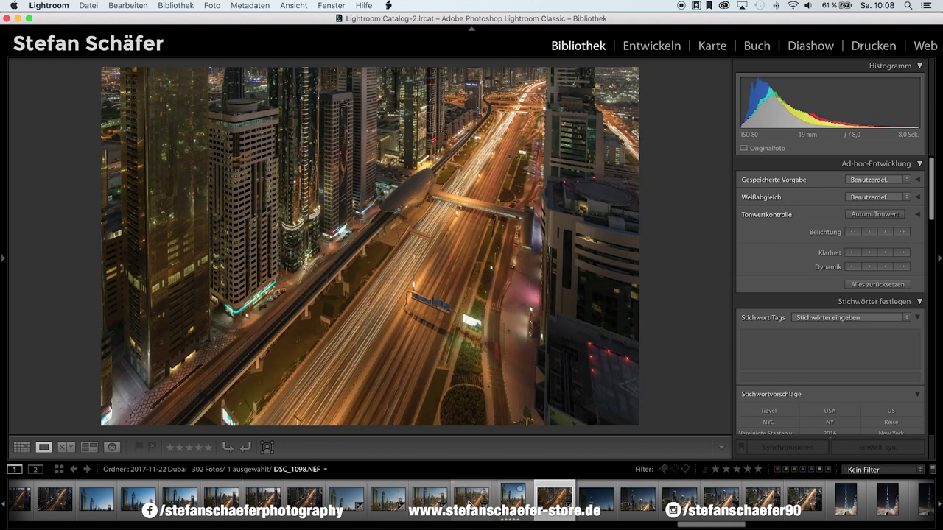
click(428, 505)
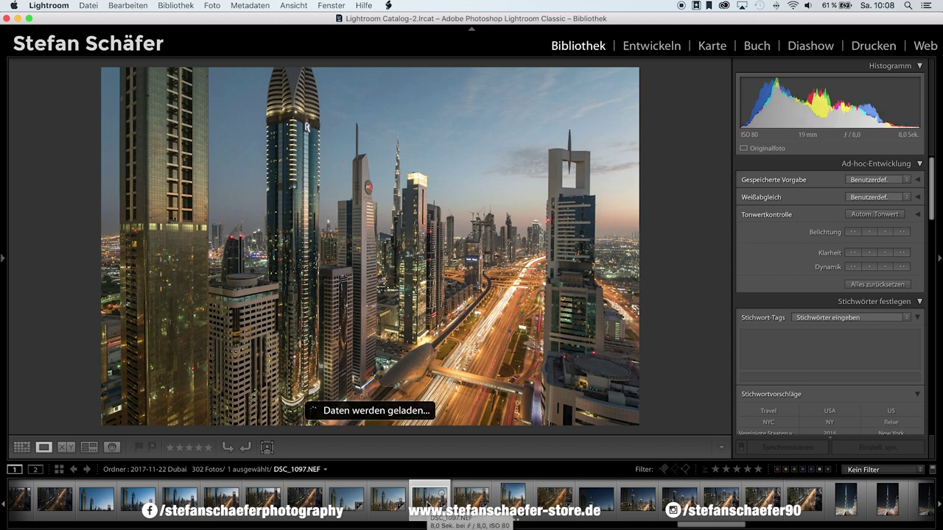
key(Right)
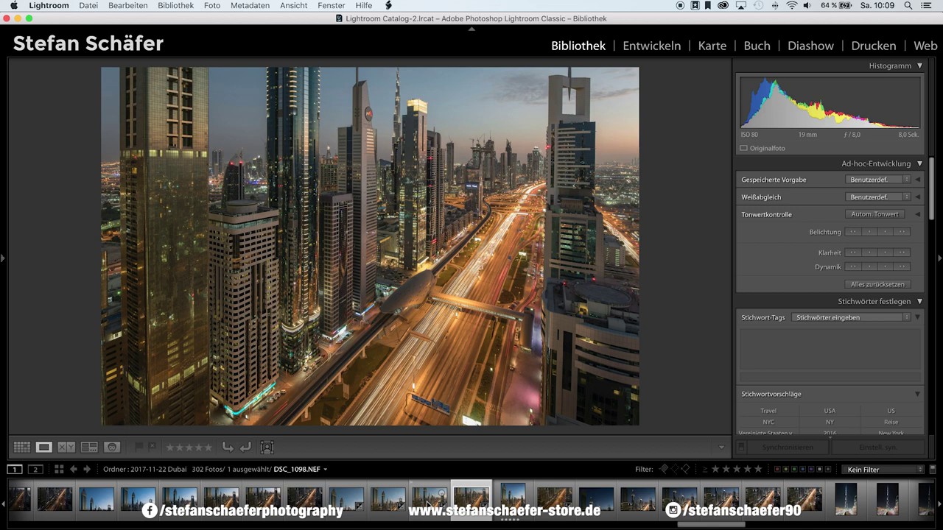
- Compare raw exposures DSC_1097 and DSC_1096, then return to the finished DSC_1095-Bearbeitet.tif
click(428, 504)
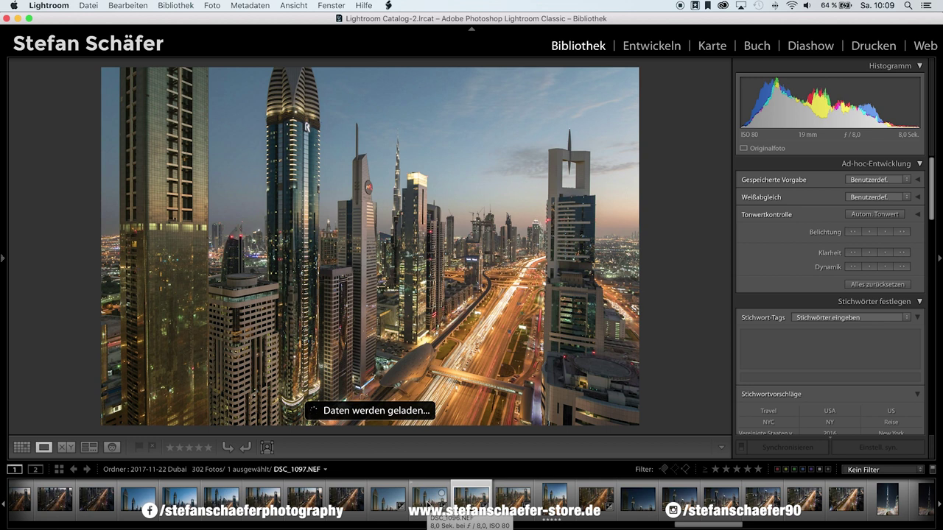
click(428, 505)
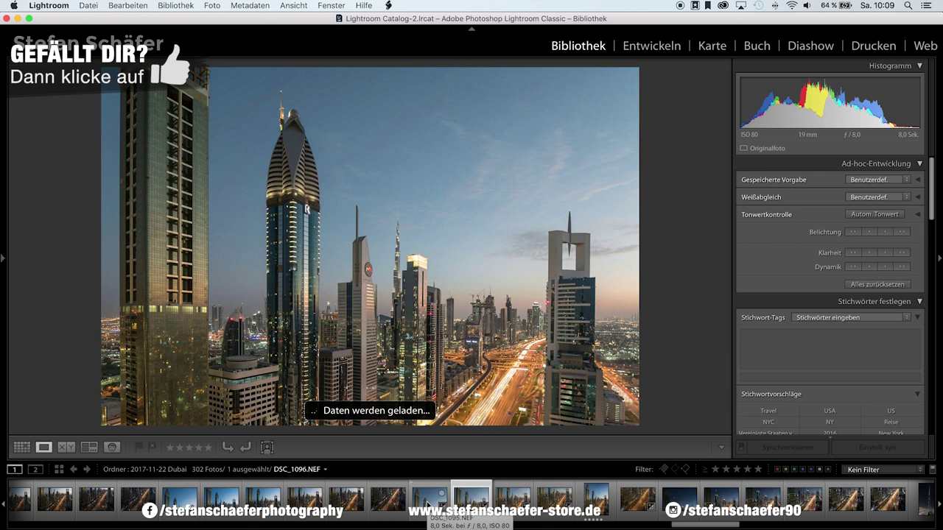
key(Left)
key(Right)
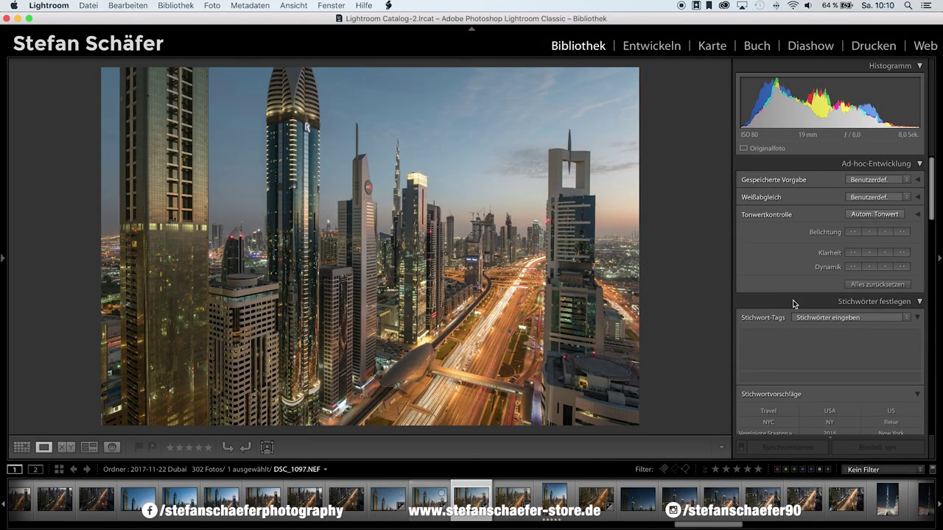
click(551, 497)
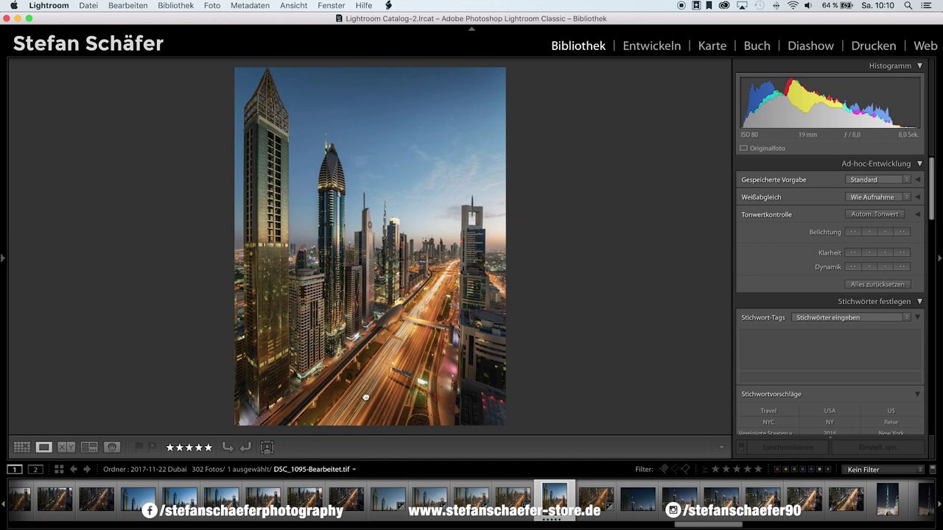
- Inspect the finished edit at 1:1, panning up the tower's spire, then move to DSC_1097
click(416, 332)
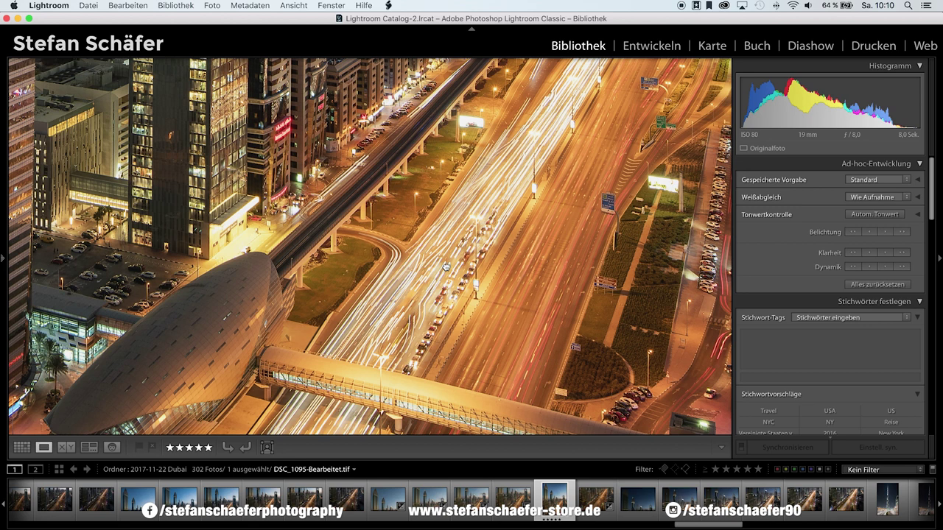
click(446, 267)
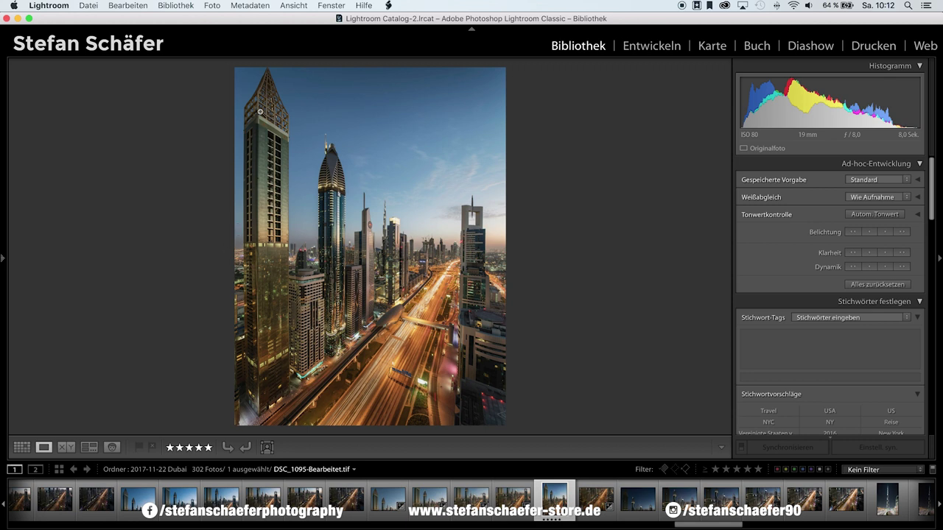
click(267, 70)
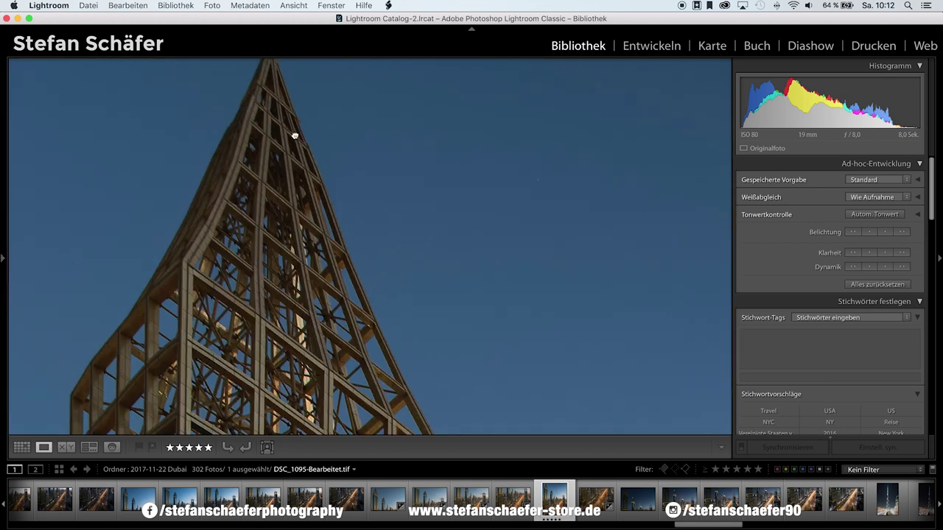
drag(292, 137, 293, 199)
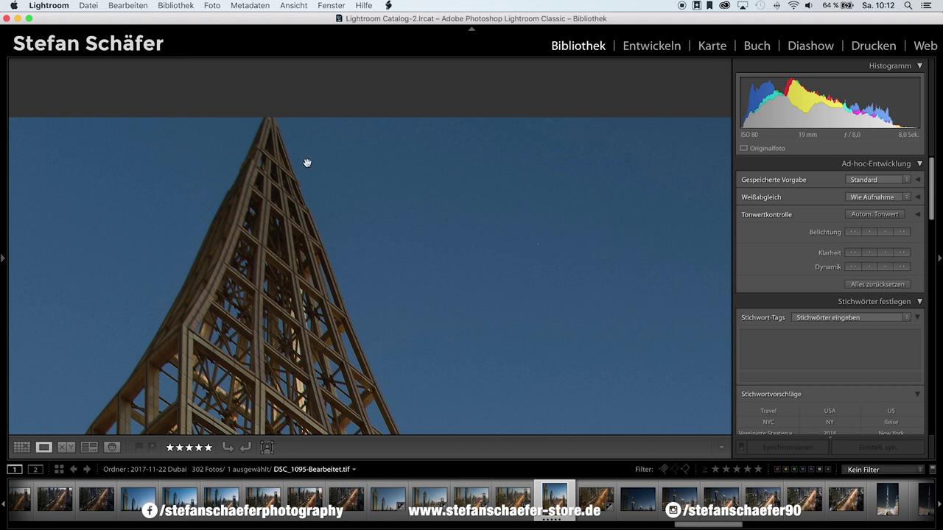
click(306, 185)
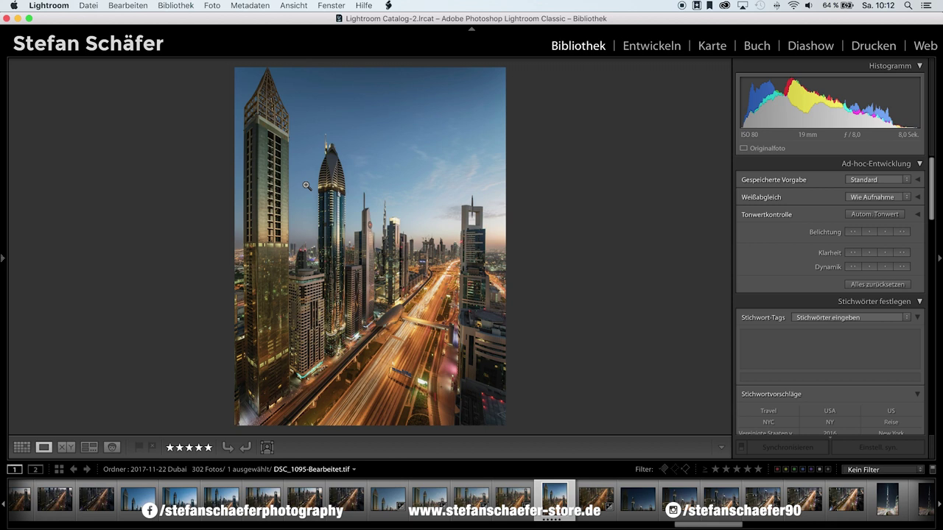
key(Right)
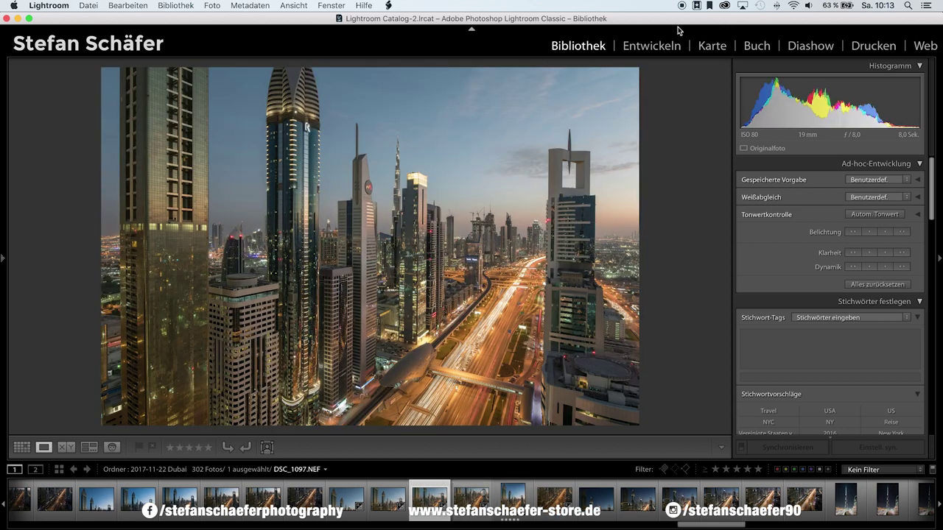
- Open the exposure in Develop, reset its Basic settings, then undo the reset
click(648, 49)
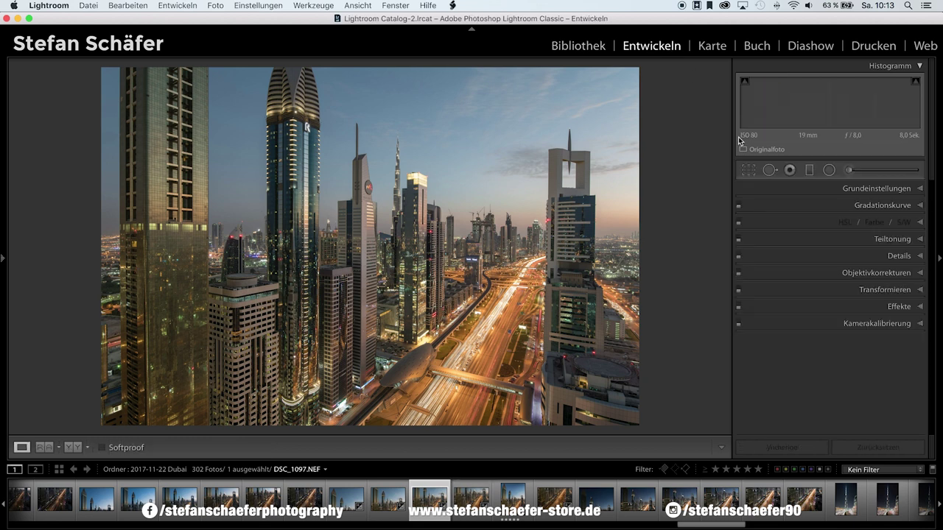
click(891, 193)
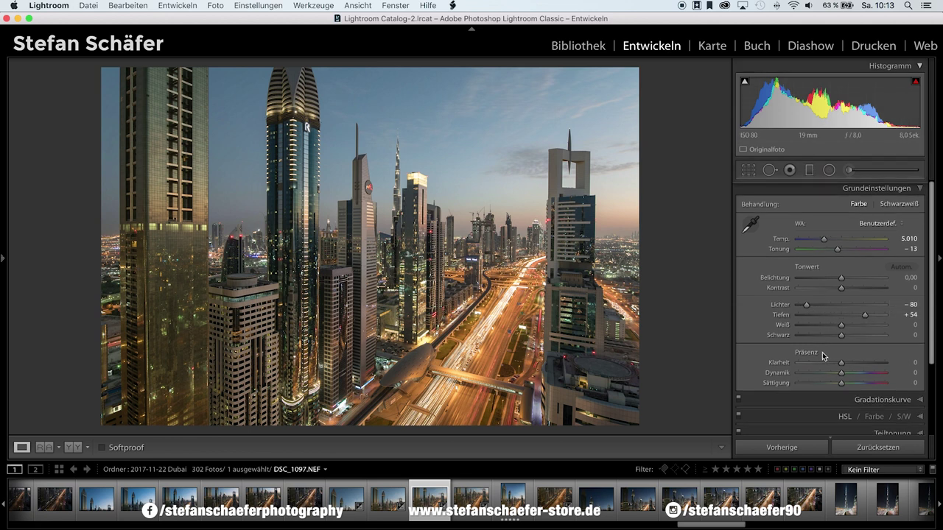
scroll(813, 353, down, 1)
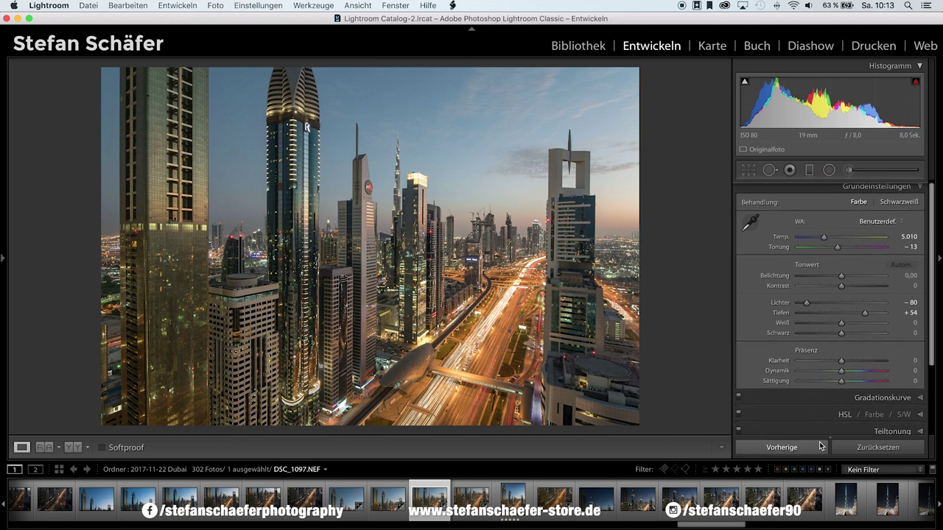
click(871, 455)
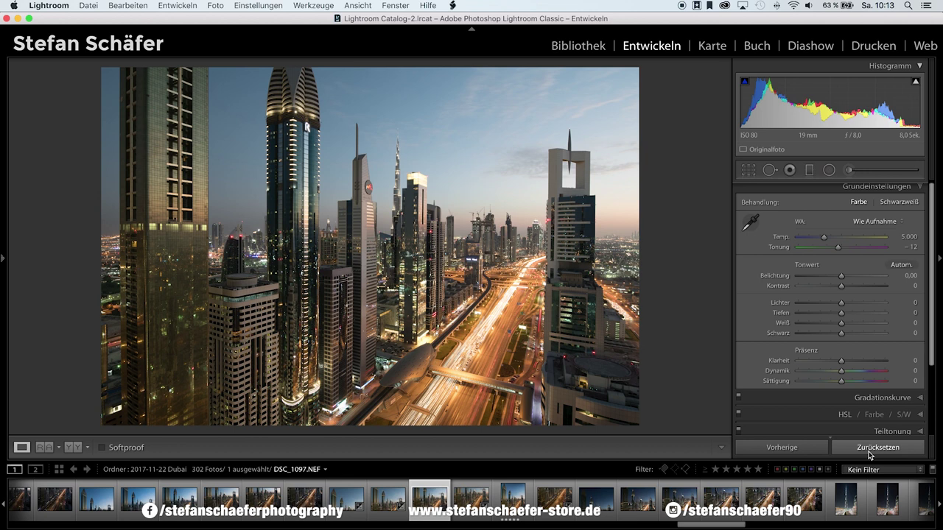
key(super+z)
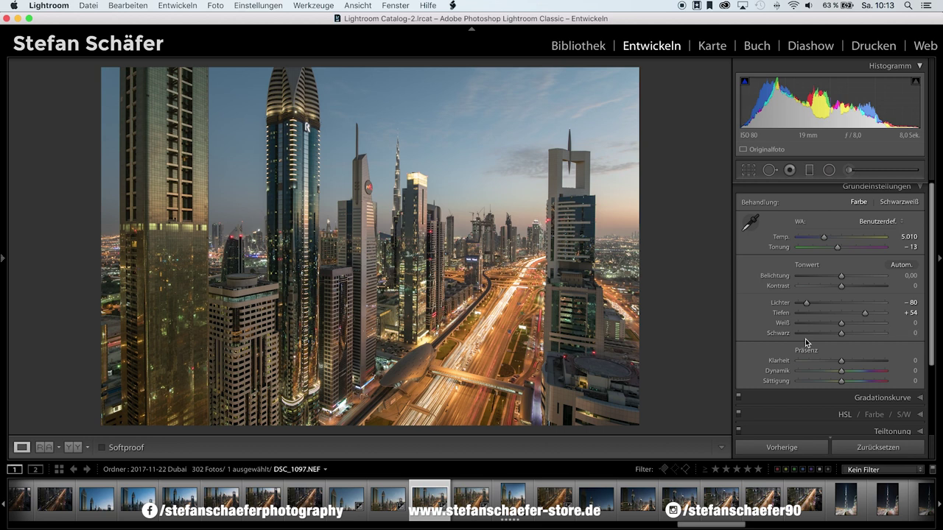
- Expand the Details and Lens Corrections panels to show sharpening and lens settings
scroll(825, 361, down, 5)
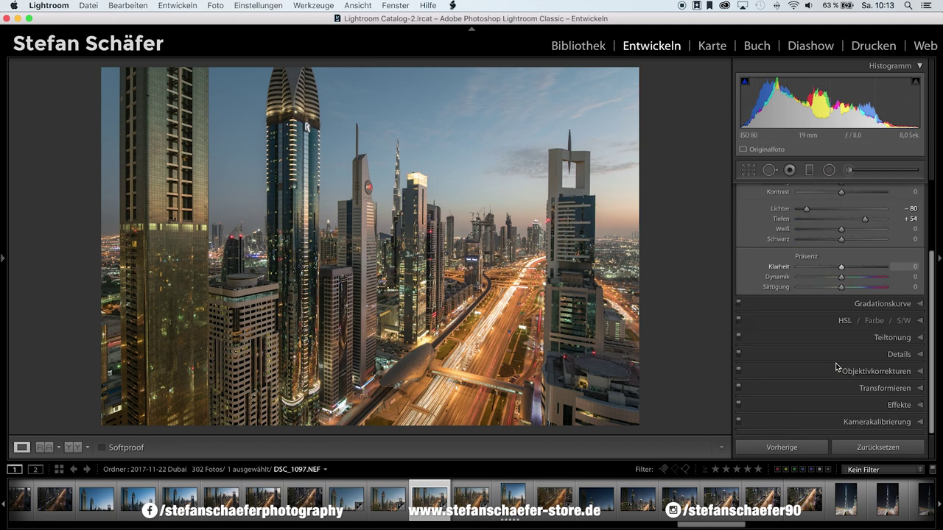
click(900, 354)
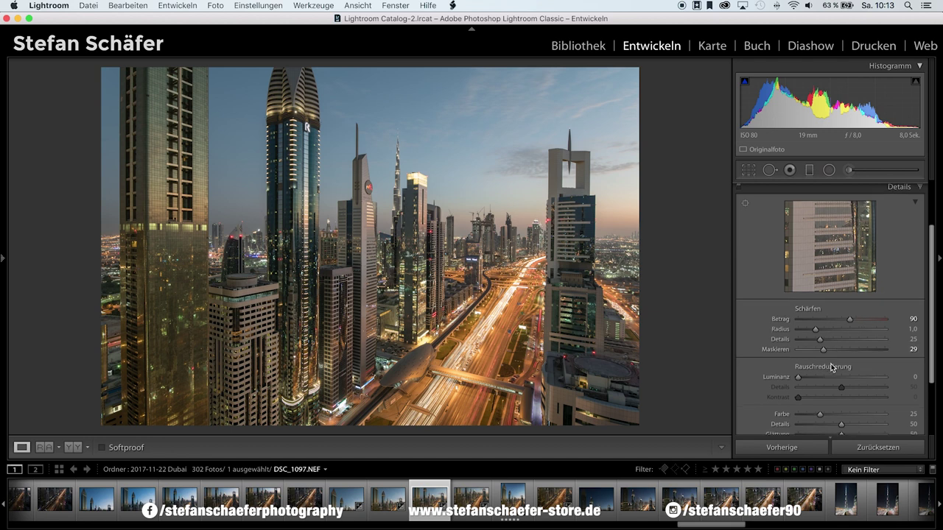
scroll(831, 367, down, 3)
click(818, 368)
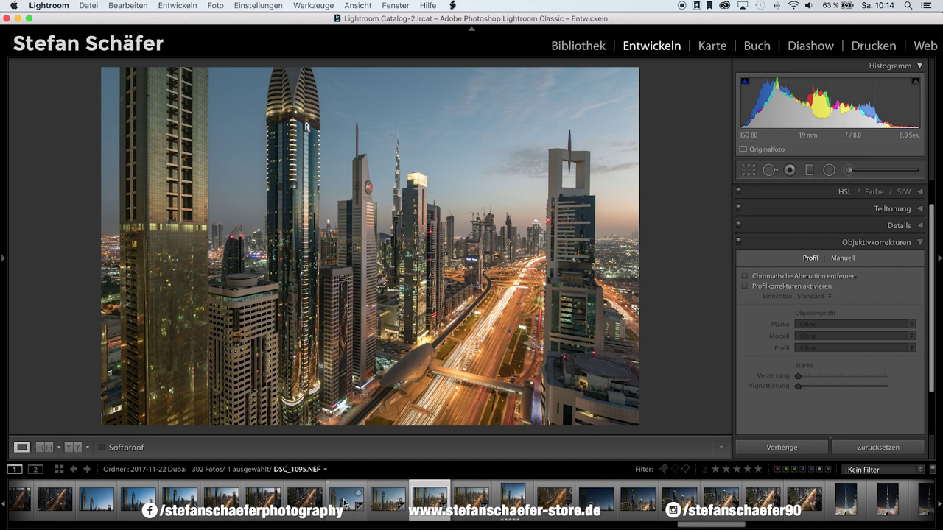
- Select exposures DSC_1095–DSC_1099 and open them in Photoshop as layers of one document
click(343, 503)
shift+click(470, 505)
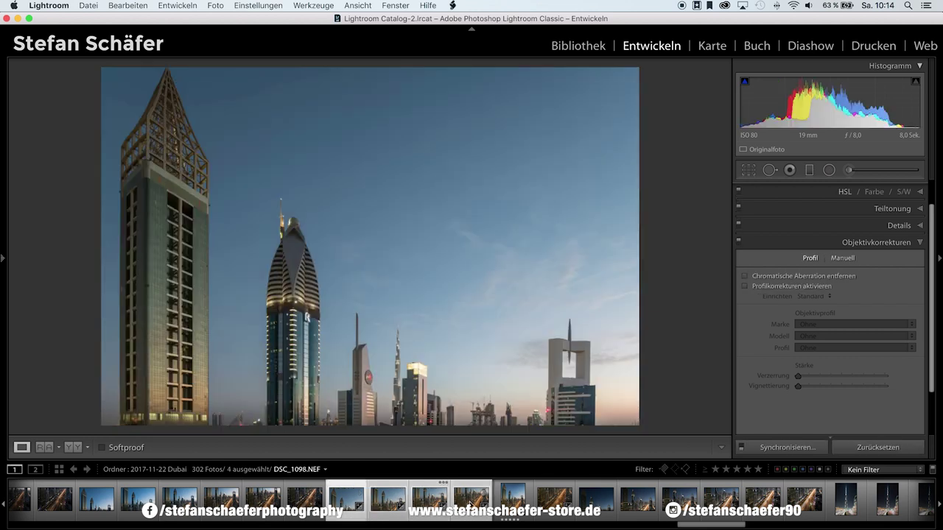
super+click(556, 501)
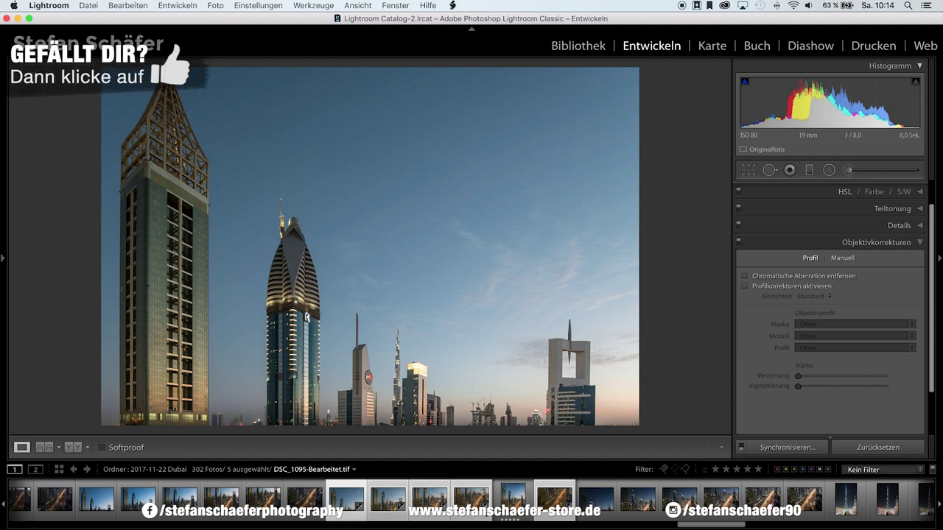
right_click(433, 502)
mouse_move(467, 309)
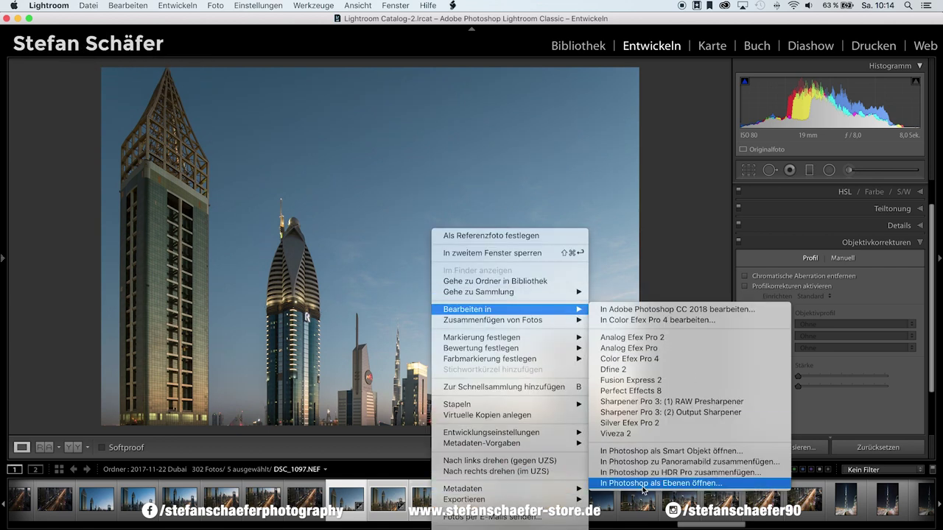
click(644, 484)
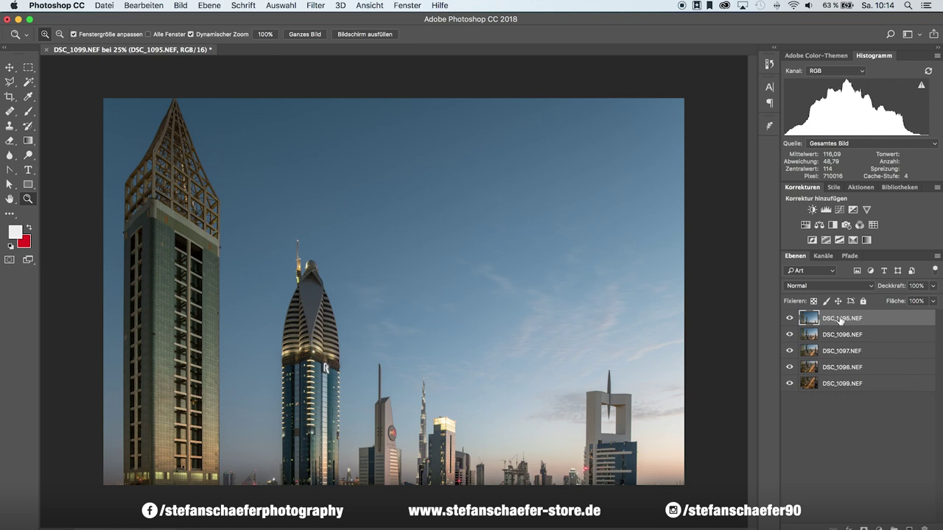
- Select all five layers, DSC_1095.NEF through DSC_1099.NEF, in the Layers panel
shift+click(840, 385)
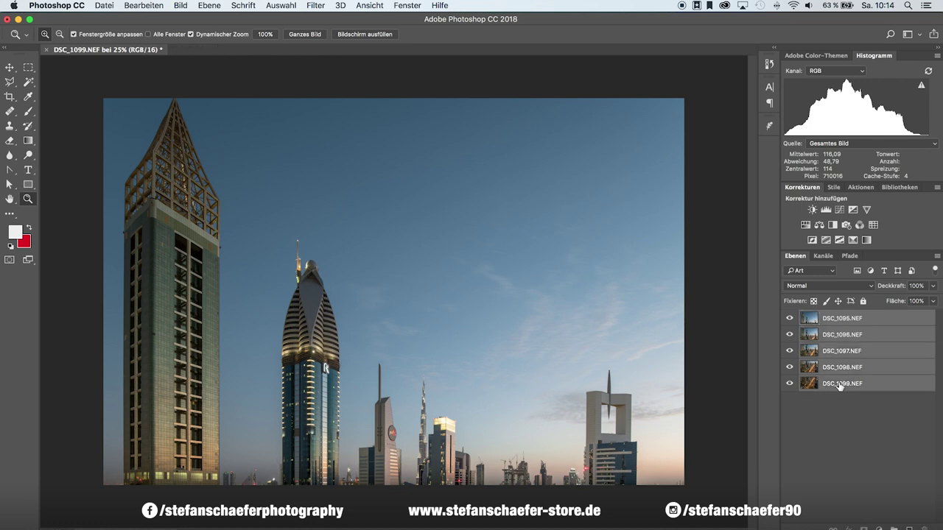
click(139, 4)
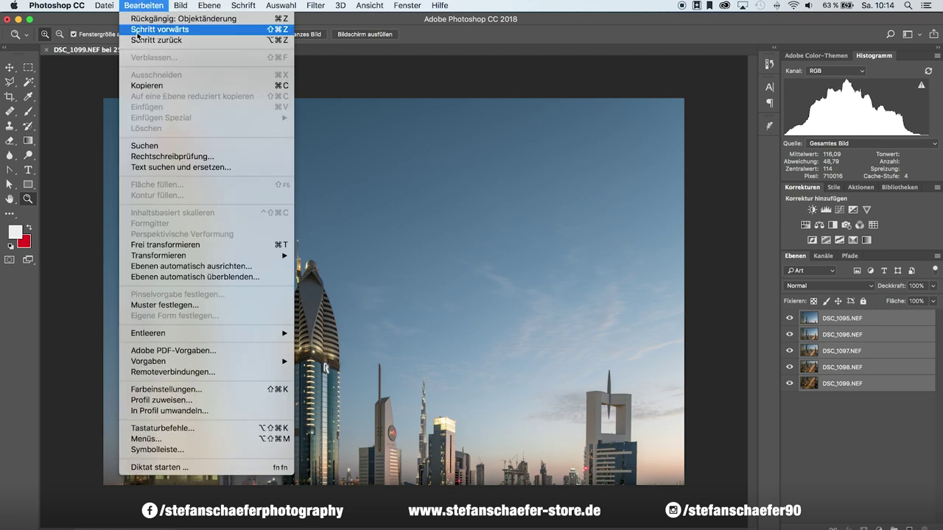
- Auto-align the five exposure layers using Auto projection
click(208, 267)
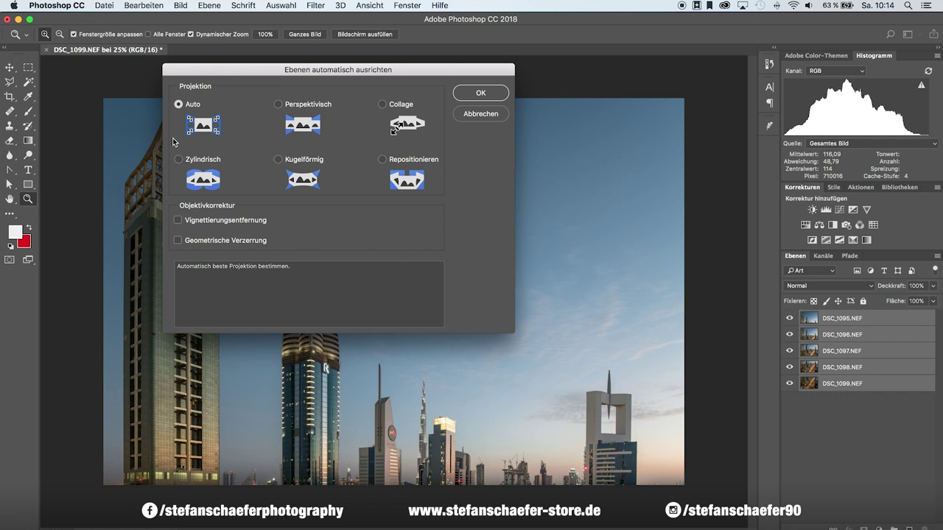
click(494, 99)
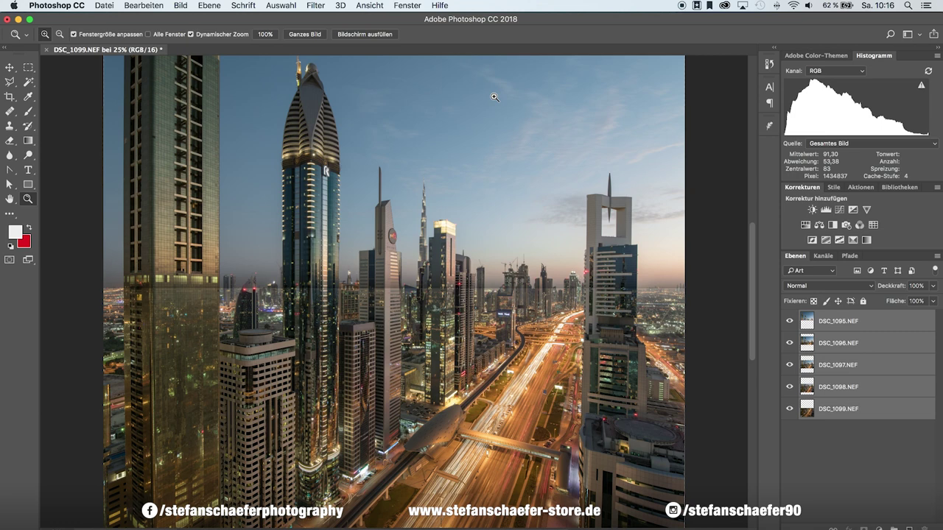
drag(256, 256, 297, 160)
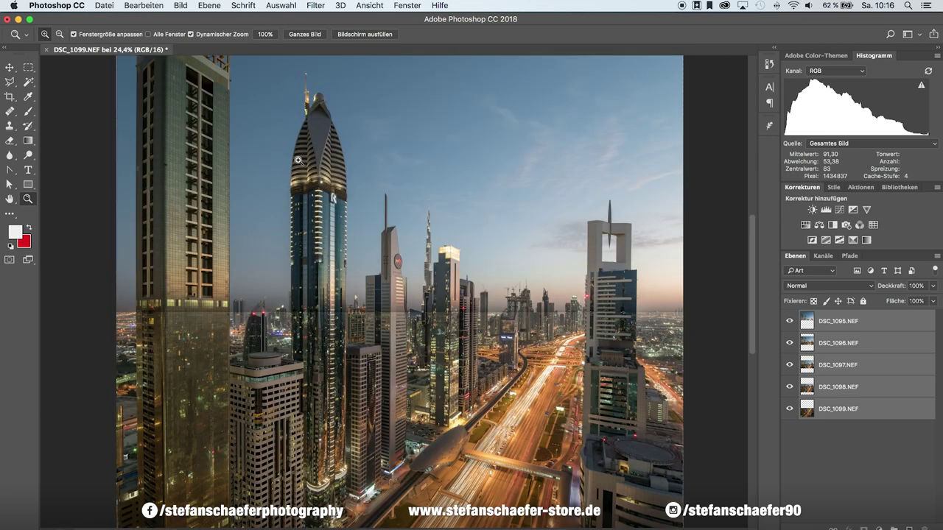
alt+click(365, 277)
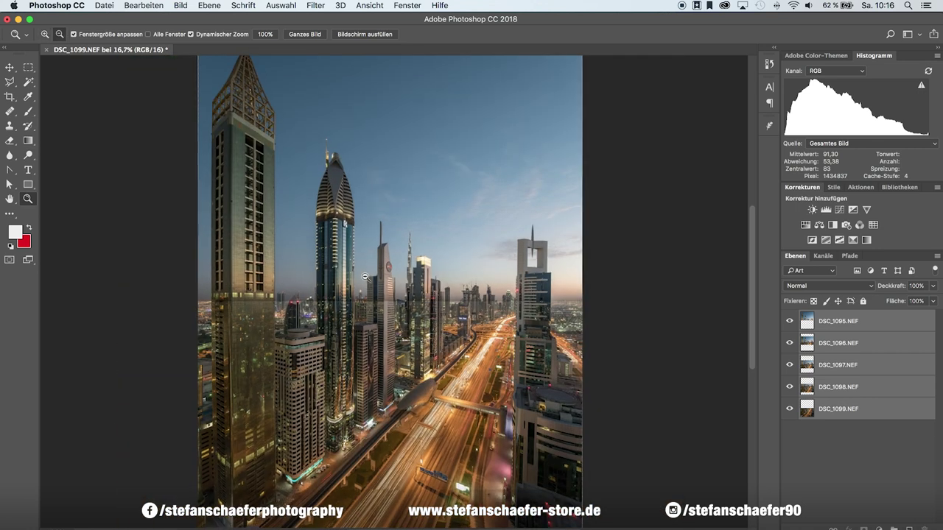
alt+click(365, 277)
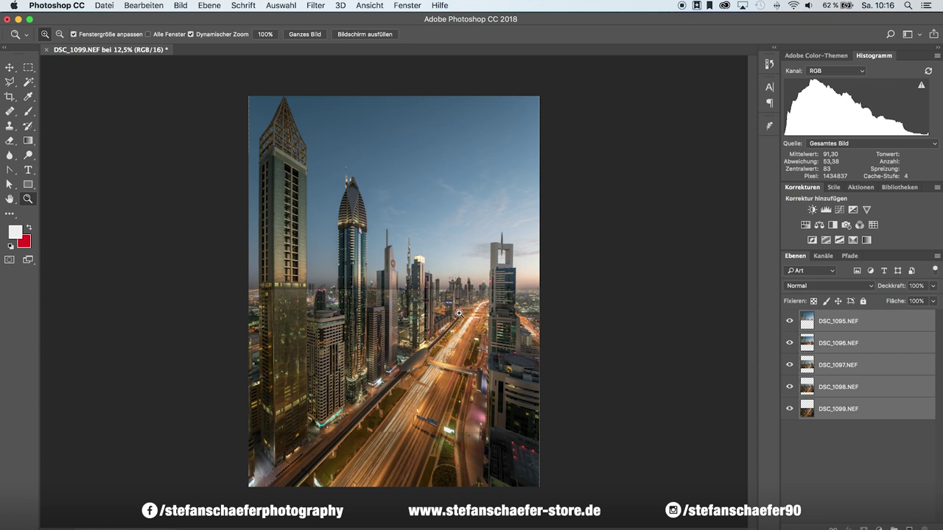
click(391, 284)
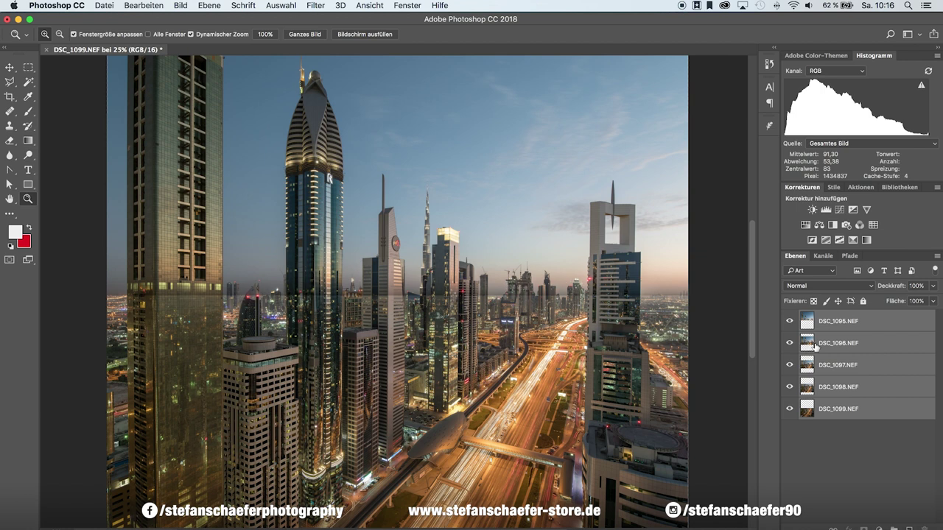
- Select DSC_1095.NEF, toggle its visibility to compare the sky, and add a layer mask
click(855, 331)
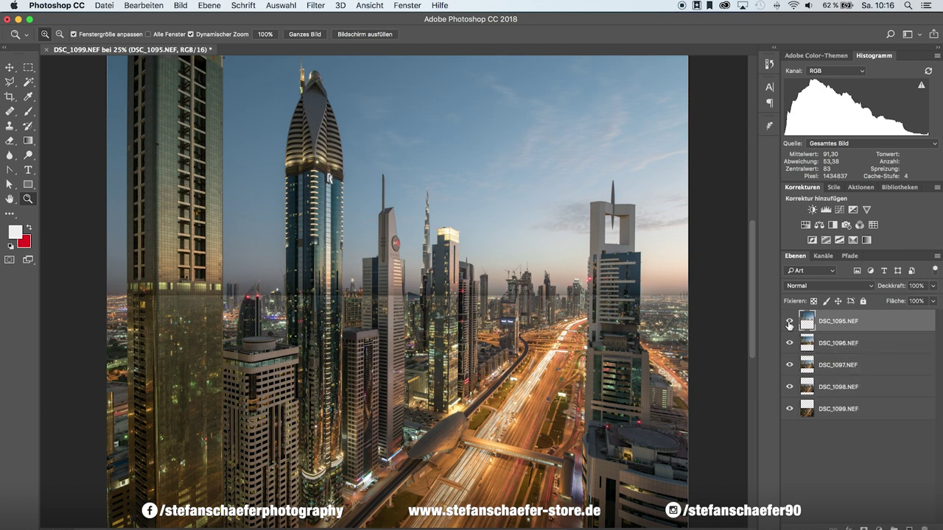
click(789, 322)
click(789, 321)
click(789, 322)
click(789, 322)
click(863, 529)
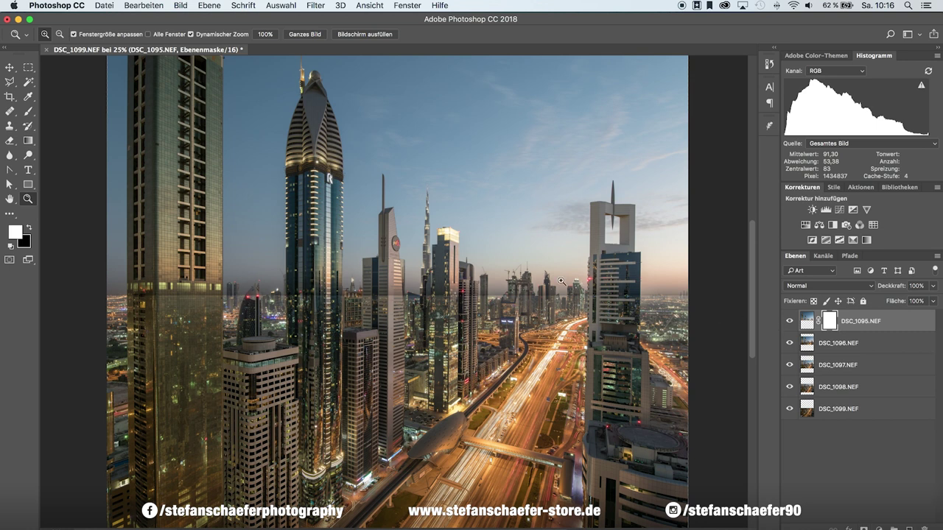
- Choose a black-white Gradient tool preset and invert the DSC_1095.NEF mask to black
click(28, 142)
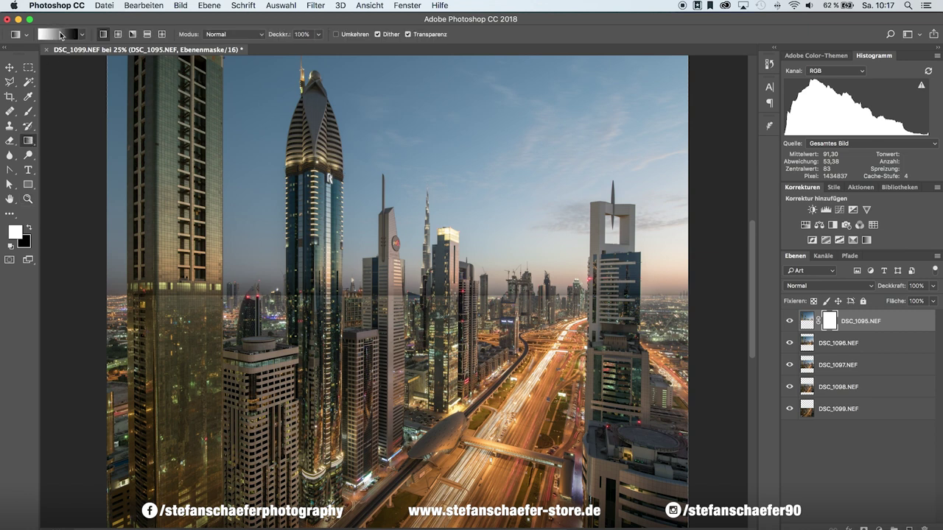
click(53, 34)
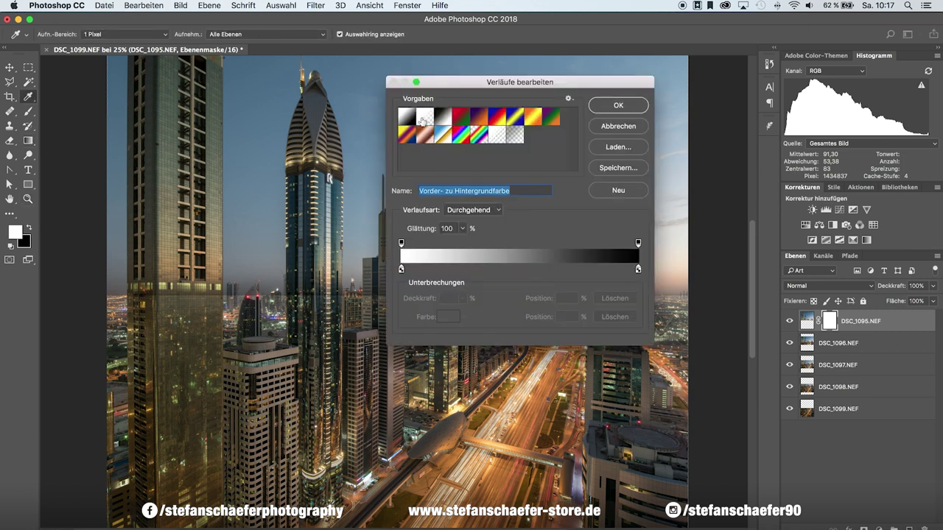
click(638, 108)
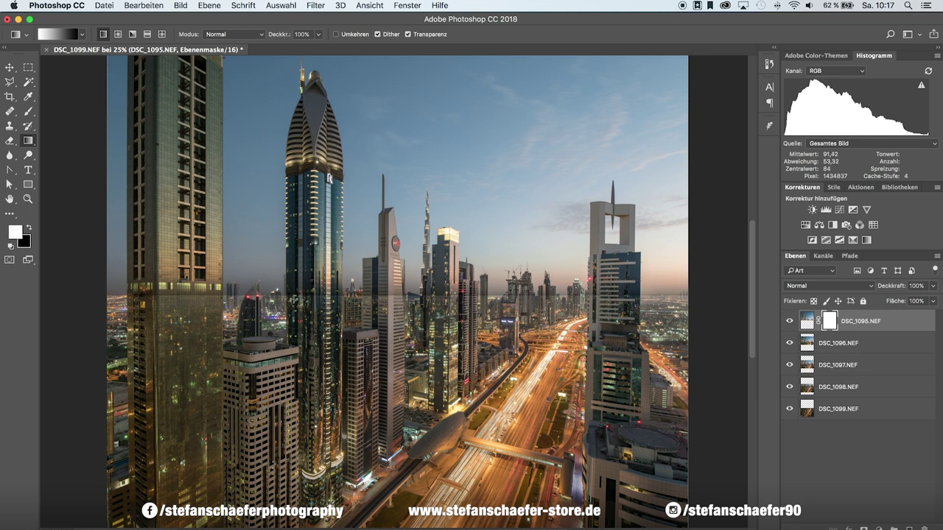
key(ctrl+i)
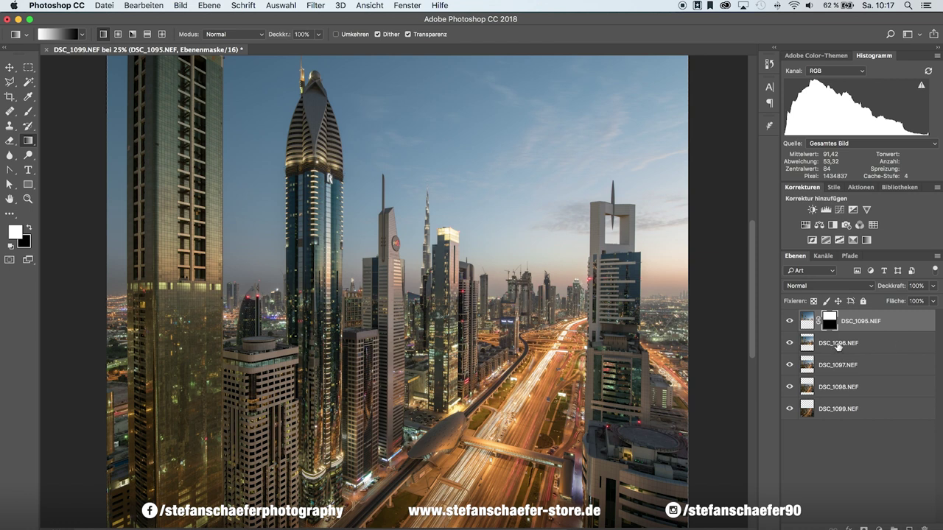
- Compare DSC_1096.NEF by toggling its visibility, then add a layer mask inverted to black
click(838, 346)
click(790, 343)
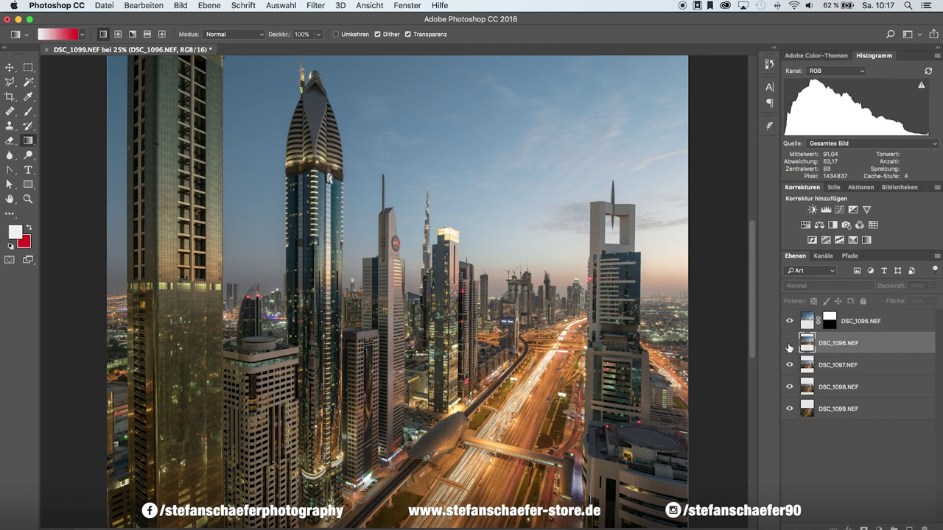
click(789, 343)
click(789, 344)
click(789, 343)
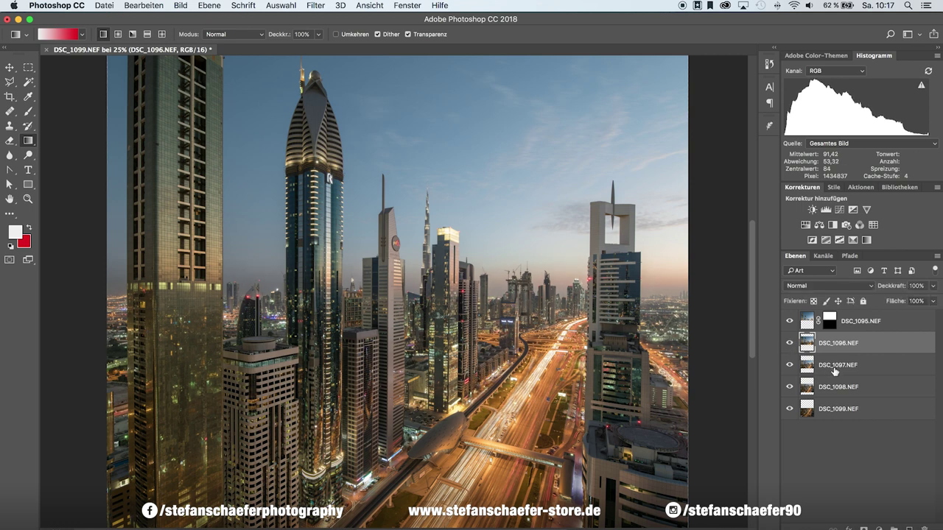
click(863, 527)
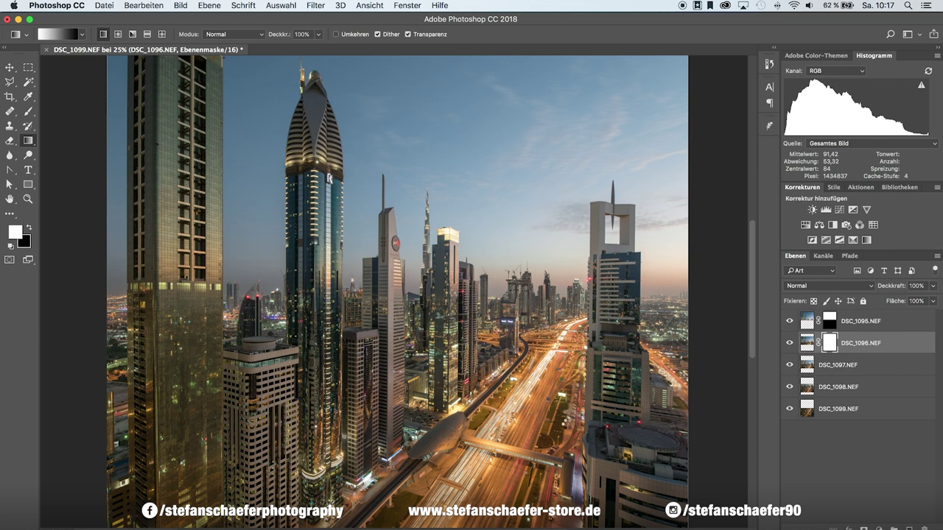
key(ctrl+i)
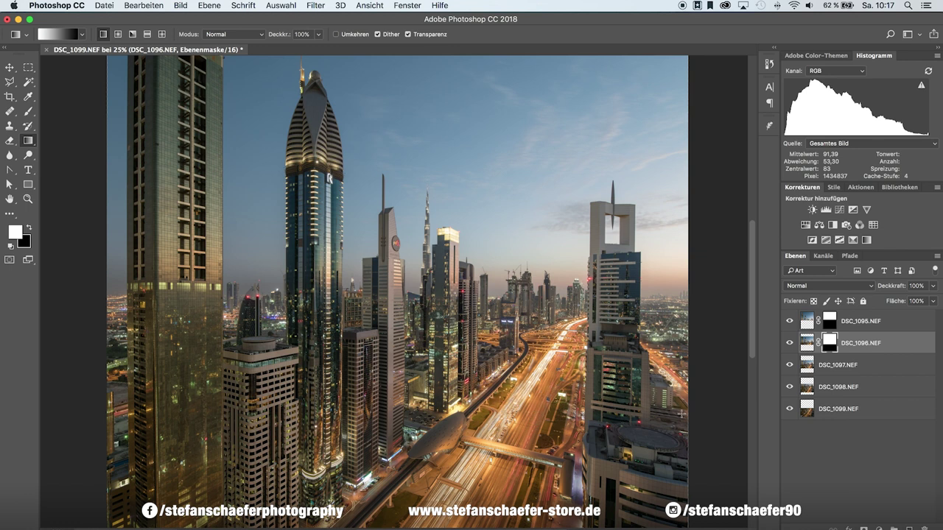
- Toggle DSC_1097.NEF to check the light trails and select that layer
click(789, 365)
click(789, 366)
click(844, 368)
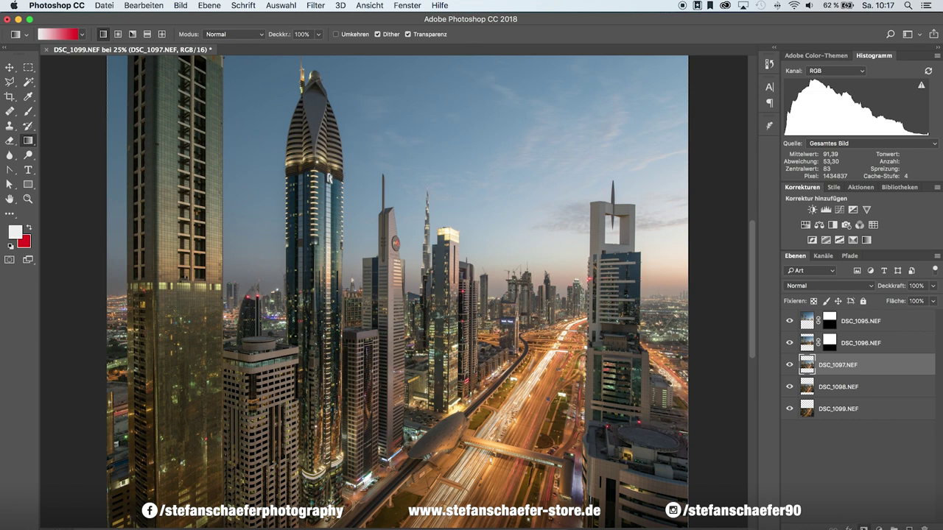
- Add a layer mask to DSC_1097.NEF and fade its bottom with a gradient
click(864, 529)
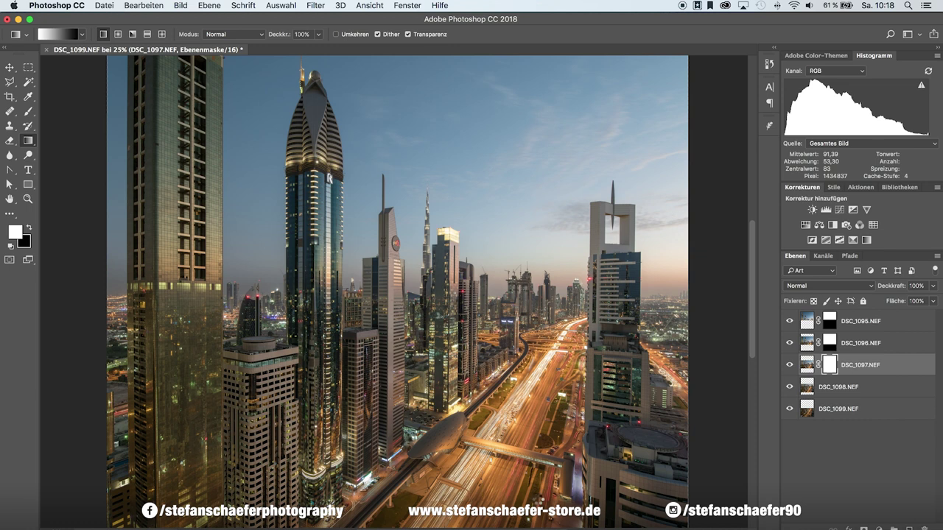
drag(445, 413, 445, 492)
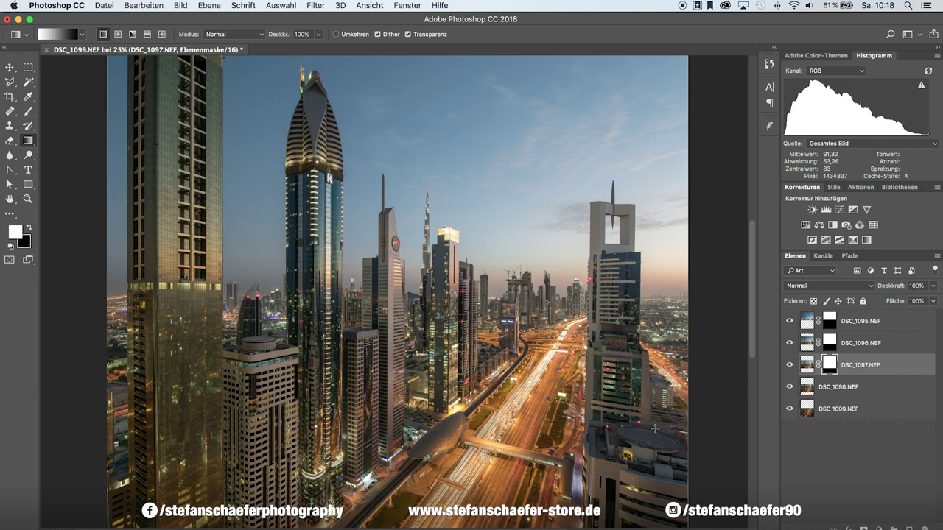
drag(753, 332, 751, 382)
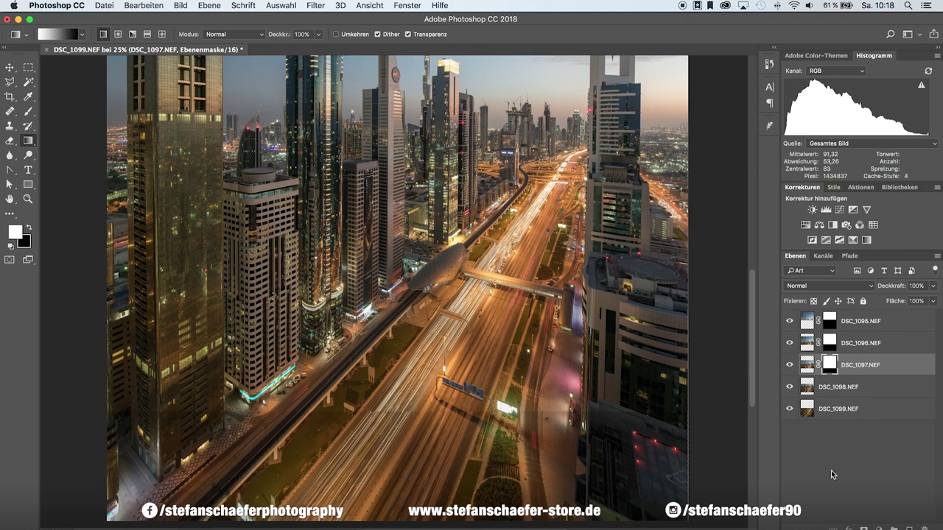
- Mask DSC_1098.NEF with a short gradient, then zoom out to the whole image
key(alt+bracketleft)
click(864, 528)
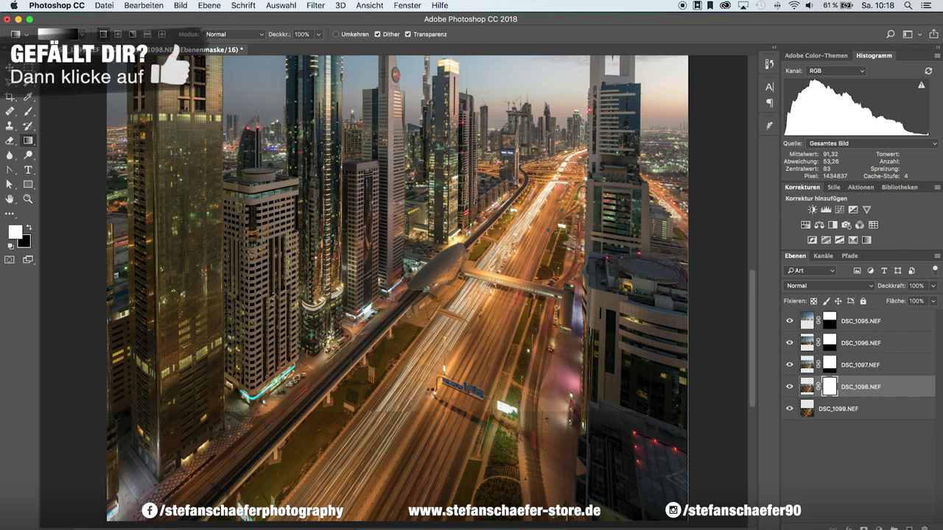
drag(430, 394, 405, 410)
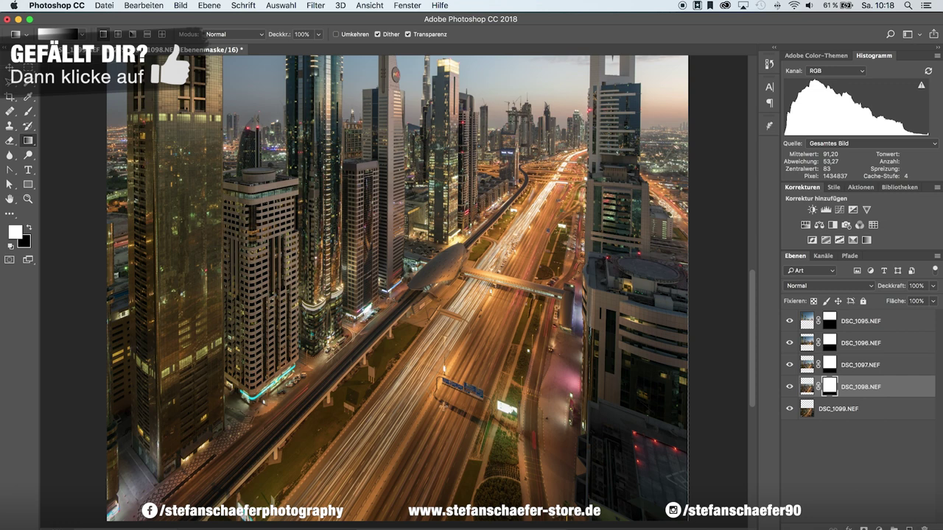
click(27, 201)
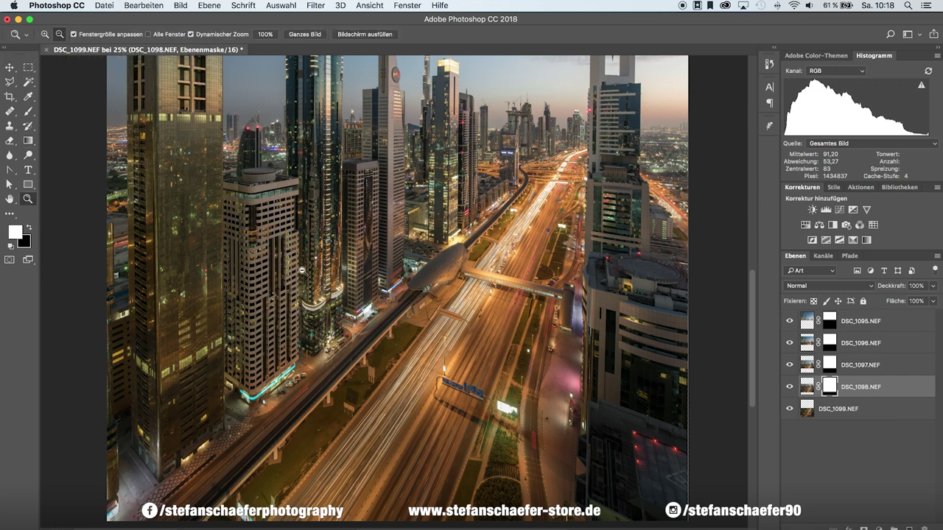
alt+click(302, 271)
alt+click(302, 271)
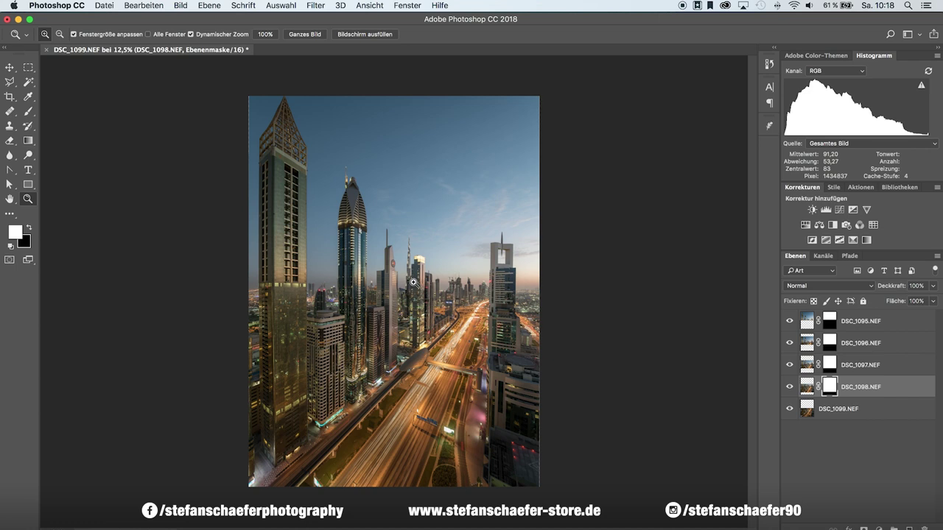
- With DSC_1095.NEF on top selected, stamp all visible exposures into a new merged layer, Ebene 1
click(888, 327)
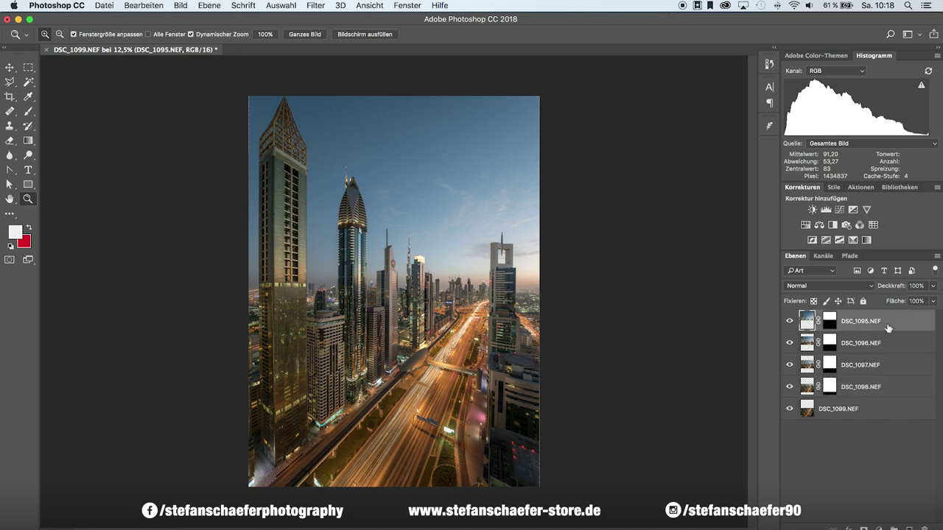
key(alt)
key(ctrl+alt+shift+e)
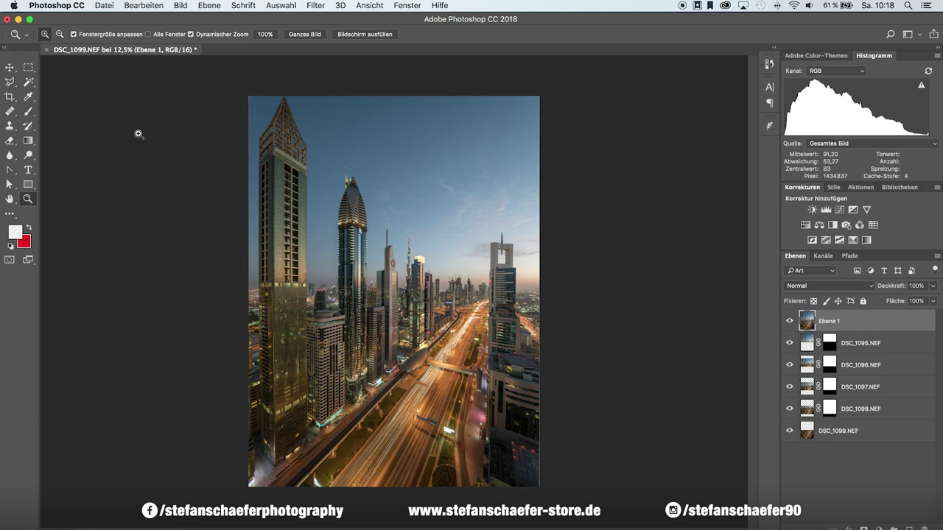
click(9, 97)
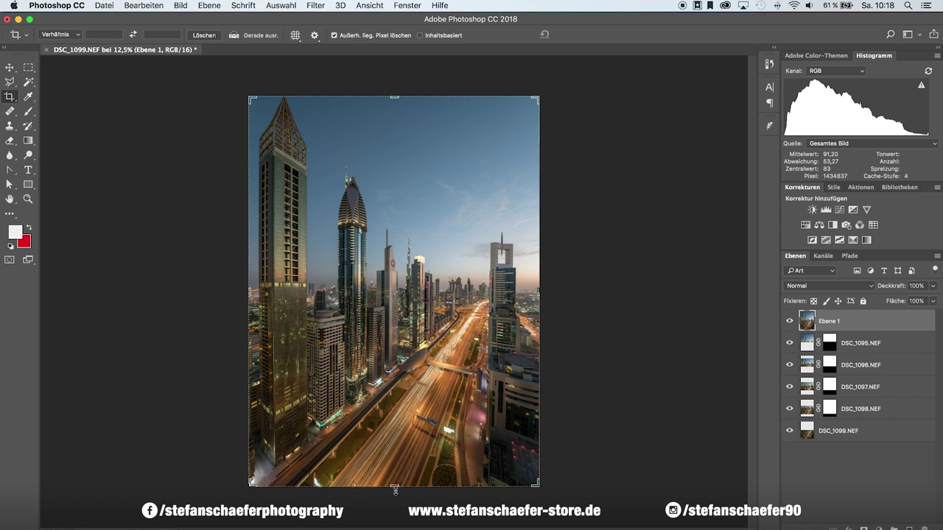
- Raise the bottom crop edge to trim the merged skyline to 10691 px tall
drag(395, 488, 398, 482)
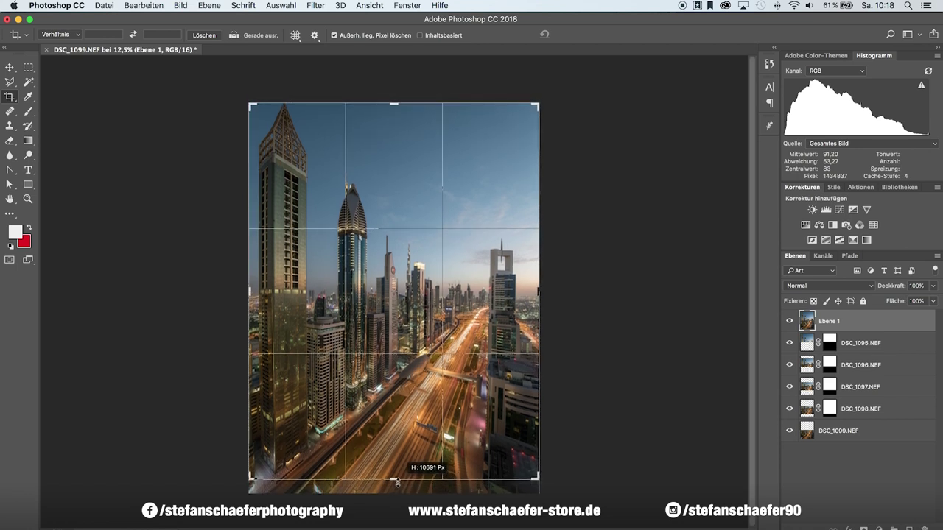